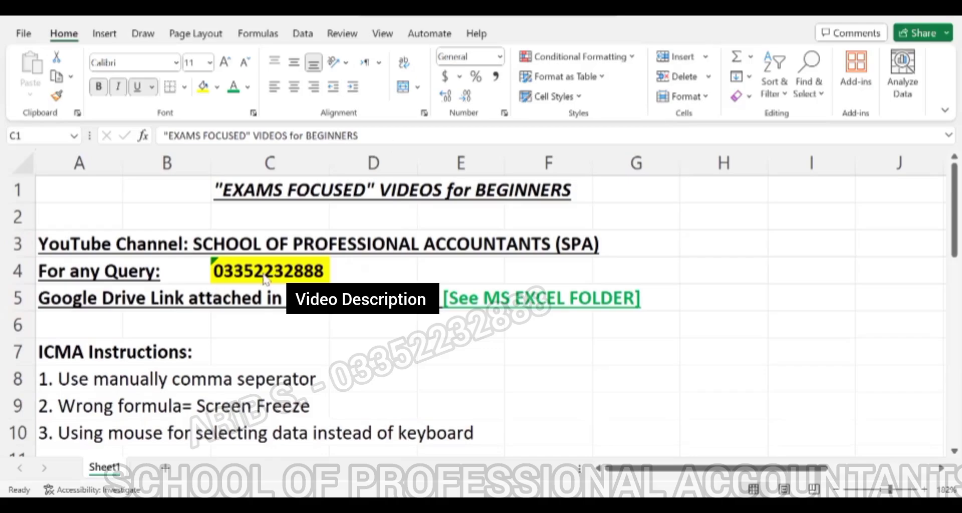
Enter the contact person's name in cell D4, beside the query phone number
{"action": "key", "text": "Down"}
{"action": "key", "text": "Down"}
{"action": "key", "text": "Down"}
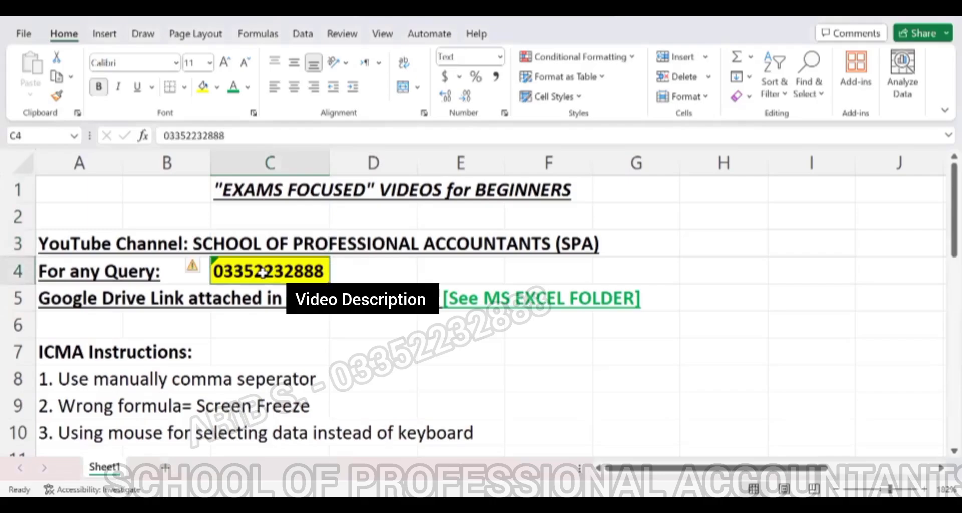
{"action": "key", "text": "Right"}
{"action": "key", "text": "Right"}
{"action": "type", "text": "Ar"}
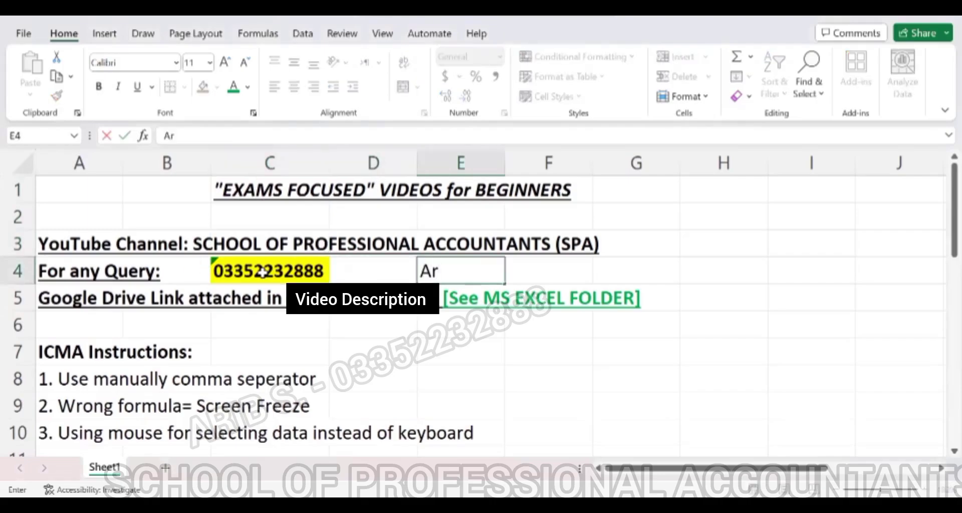
{"action": "key", "text": "BackSpace"}
{"action": "key", "text": "BackSpace"}
{"action": "key", "text": "Left"}
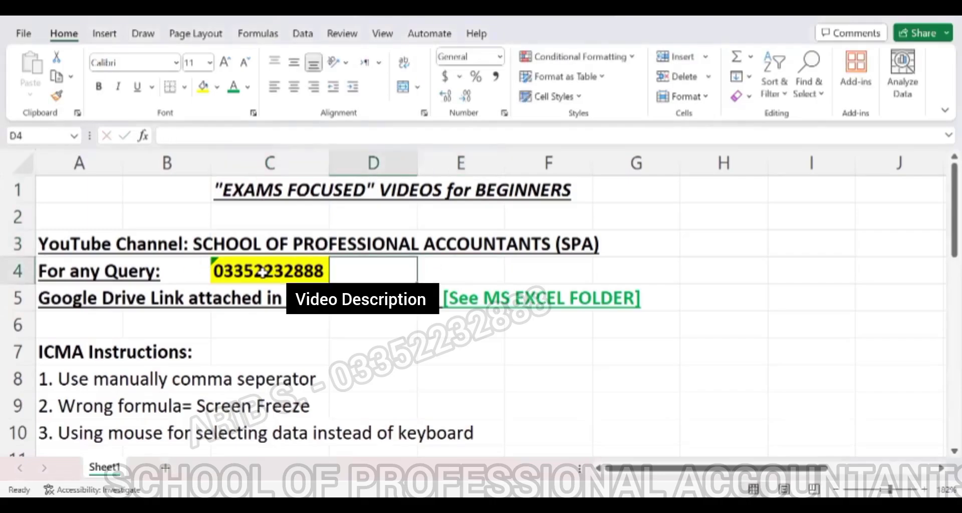
{"action": "type", "text": "Arib S."}
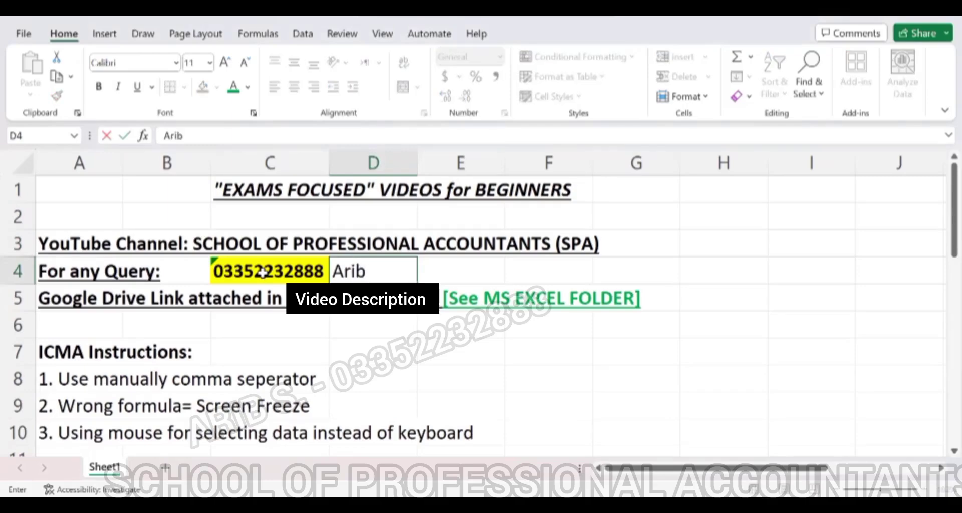
{"action": "key", "text": "Return"}
{"action": "key", "text": "Up"}
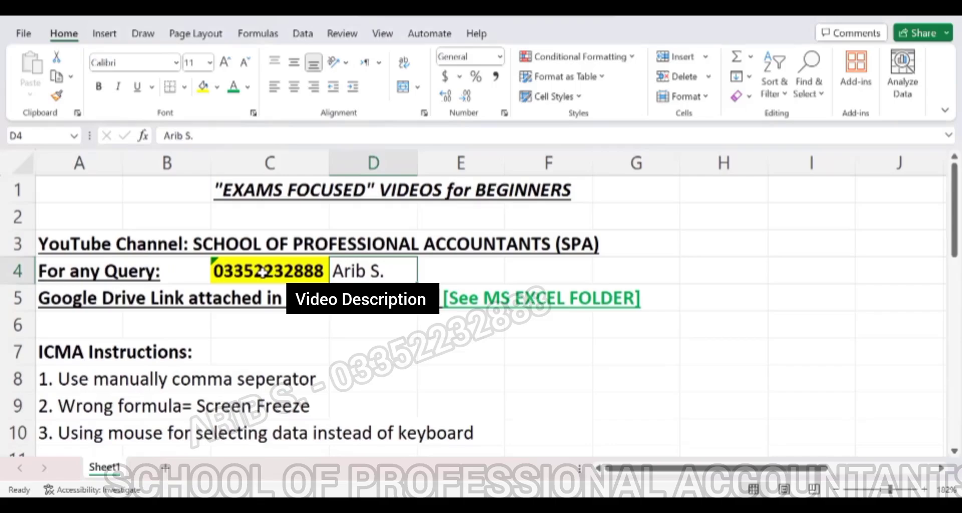
Enter the note "1. excel sheet" in cell H3
{"action": "key", "text": "Right"}
{"action": "key", "text": "Right"}
{"action": "key", "text": "Right"}
{"action": "key", "text": "Right"}
{"action": "key", "text": "Right"}
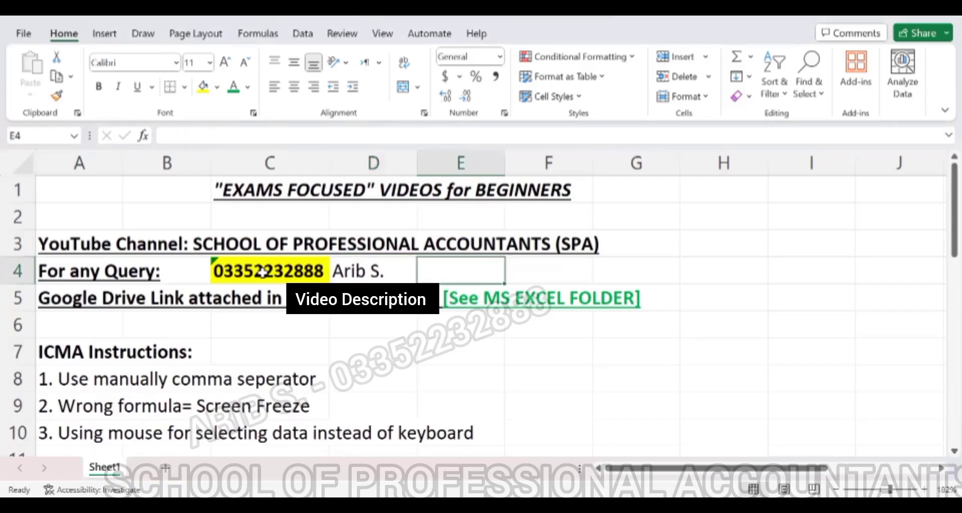
{"action": "key", "text": "Left"}
{"action": "key", "text": "Up"}
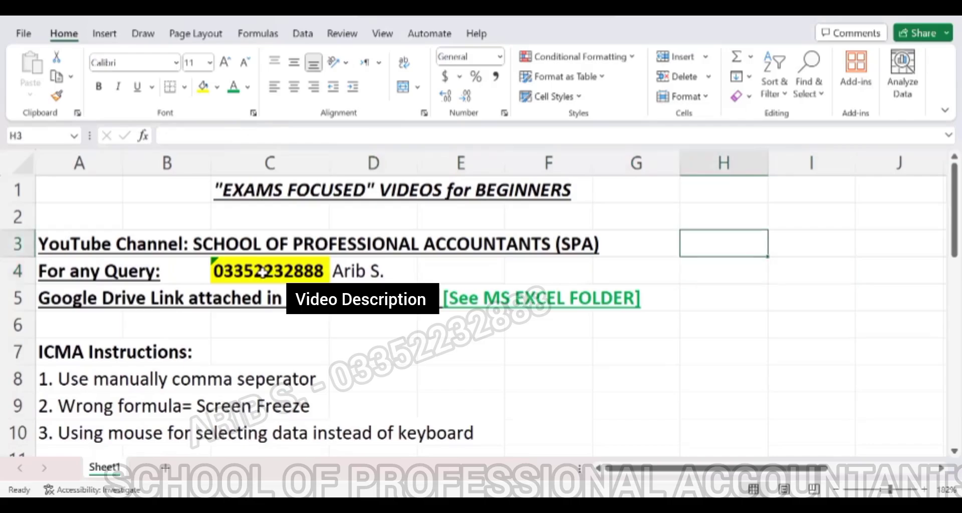
{"action": "type", "text": "1. exc"}
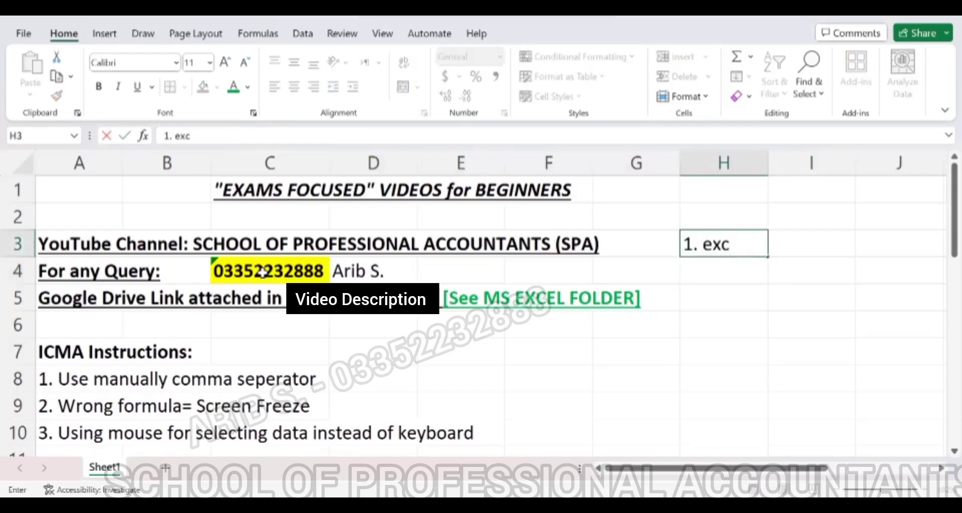
{"action": "type", "text": "el sje"}
{"action": "key", "text": "BackSpace"}
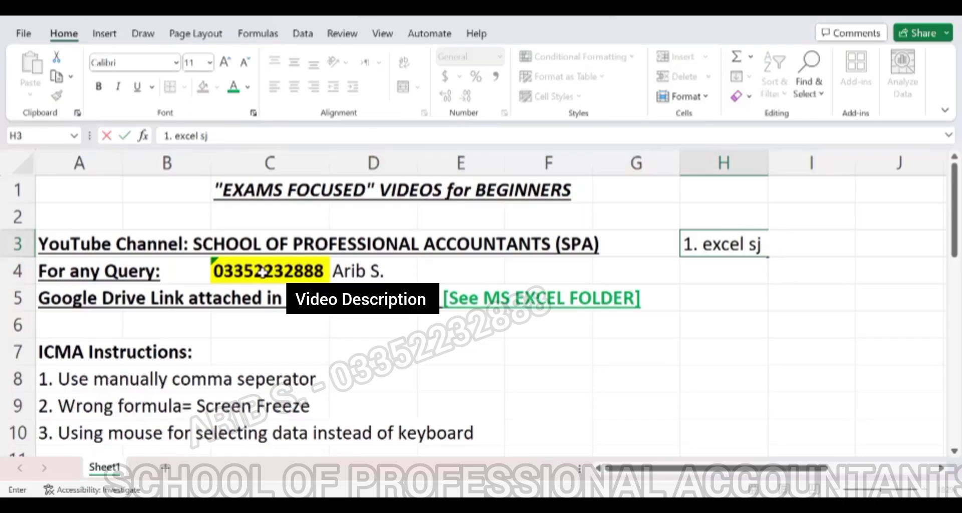
{"action": "key", "text": "BackSpace"}
{"action": "type", "text": "het"}
{"action": "key", "text": "BackSpace"}
{"action": "key", "text": "BackSpace"}
{"action": "type", "text": "eet"}
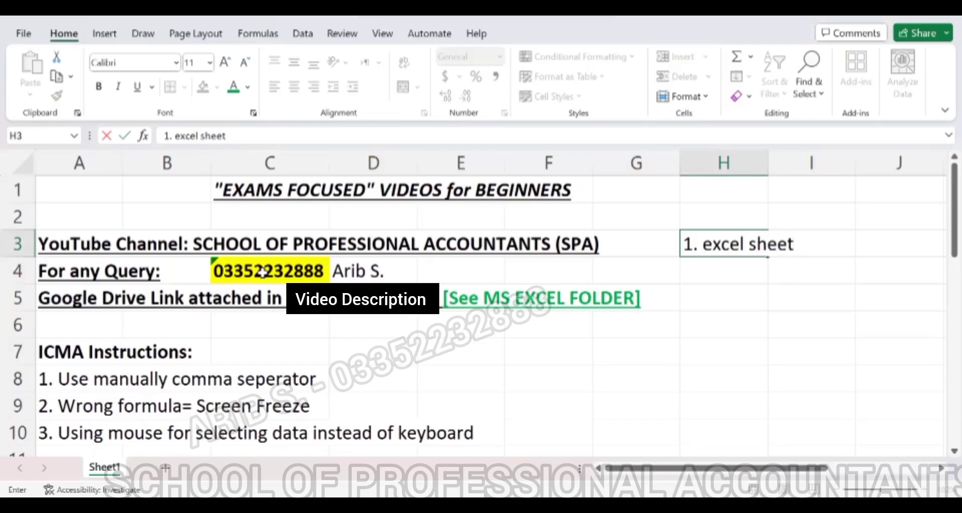
{"action": "key", "text": "Return"}
Enter the note "2. numerical" in cell H4, directly below the first note
{"action": "type", "text": "2. n"}
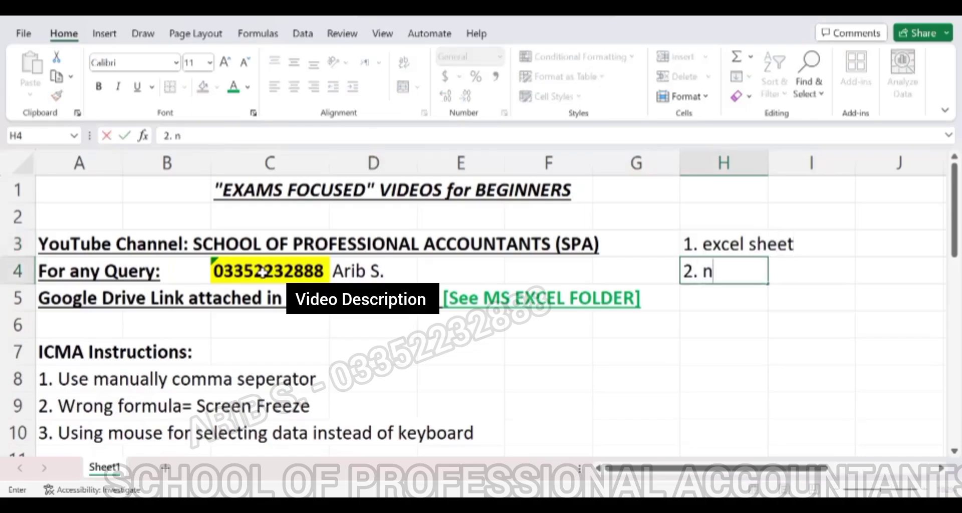
{"action": "type", "text": "umerica;"}
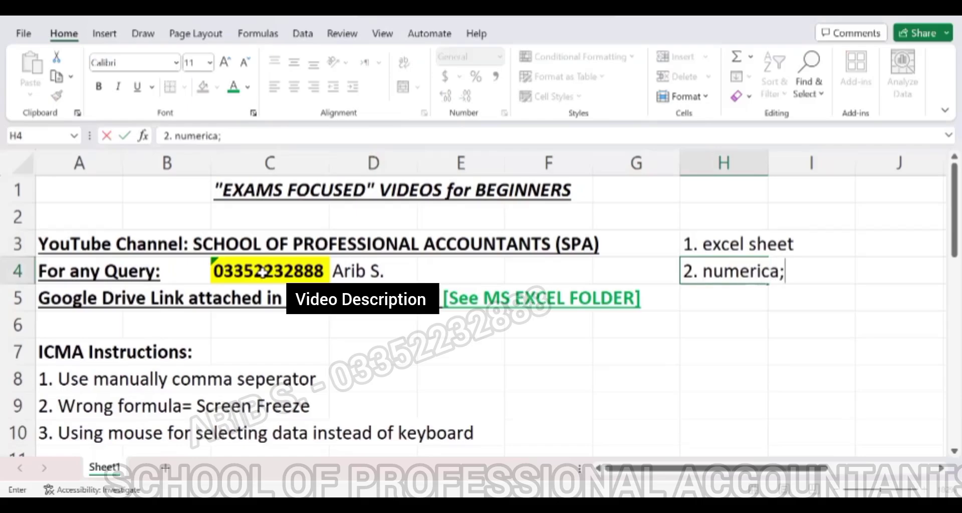
{"action": "key", "text": "BackSpace"}
{"action": "type", "text": "l"}
{"action": "key", "text": "Return"}
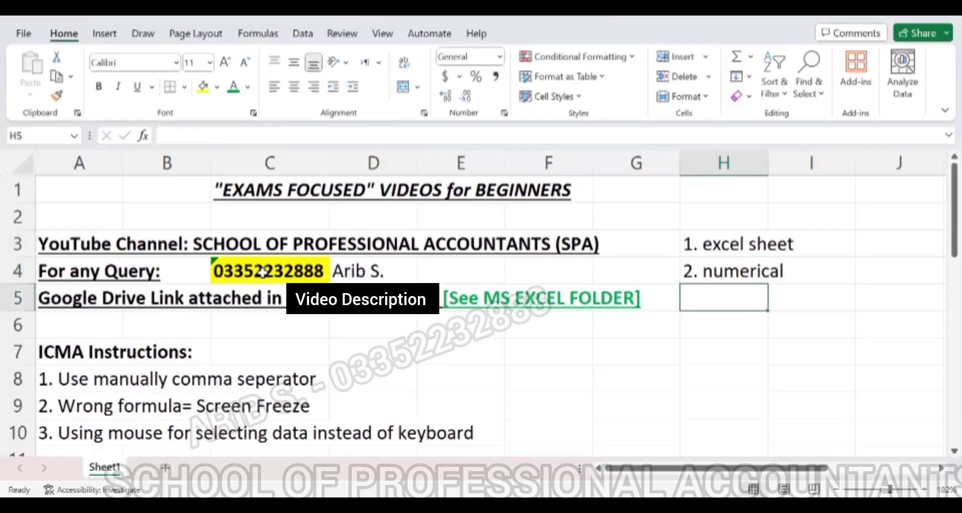
Enter the note "Working show MANDATORY" in cell H5, under the numbered notes
{"action": "type", "text": "Working"}
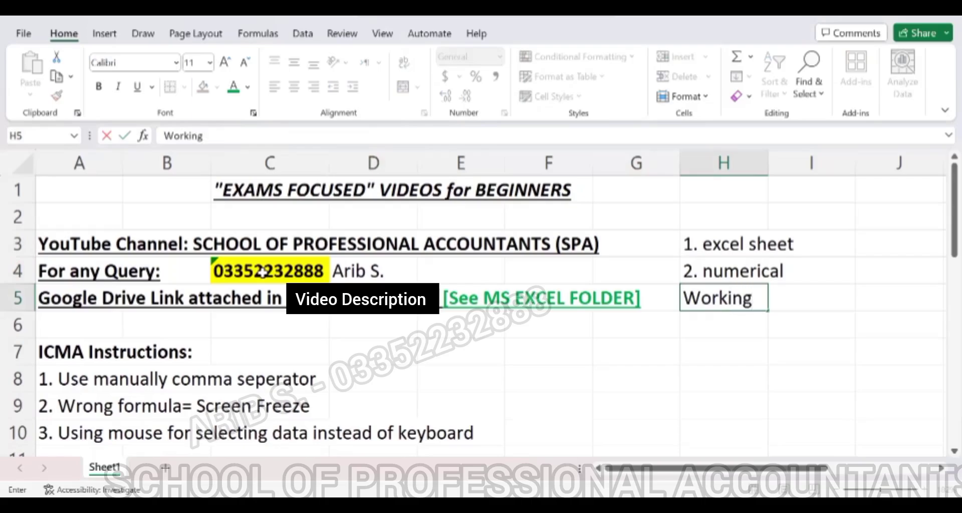
{"action": "type", "text": " show MANDATO"}
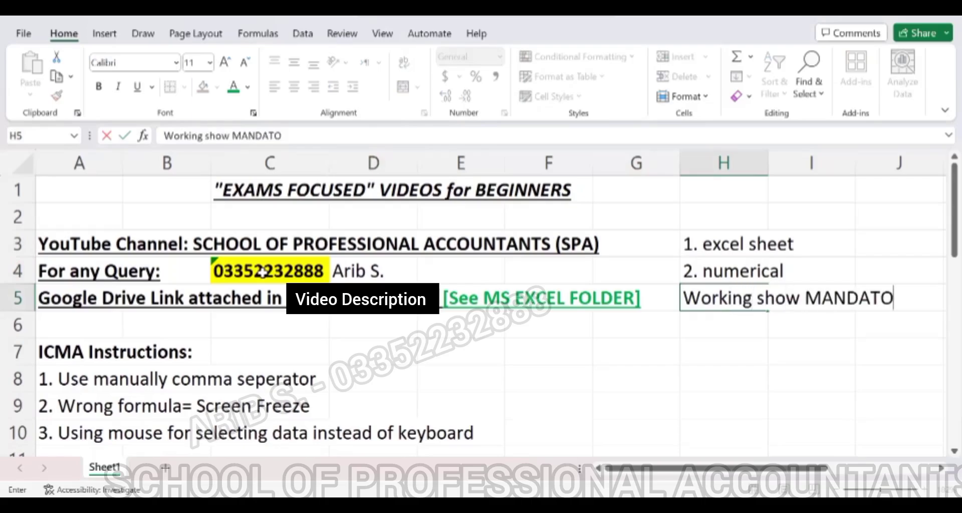
{"action": "type", "text": "RY"}
{"action": "key", "text": "Return"}
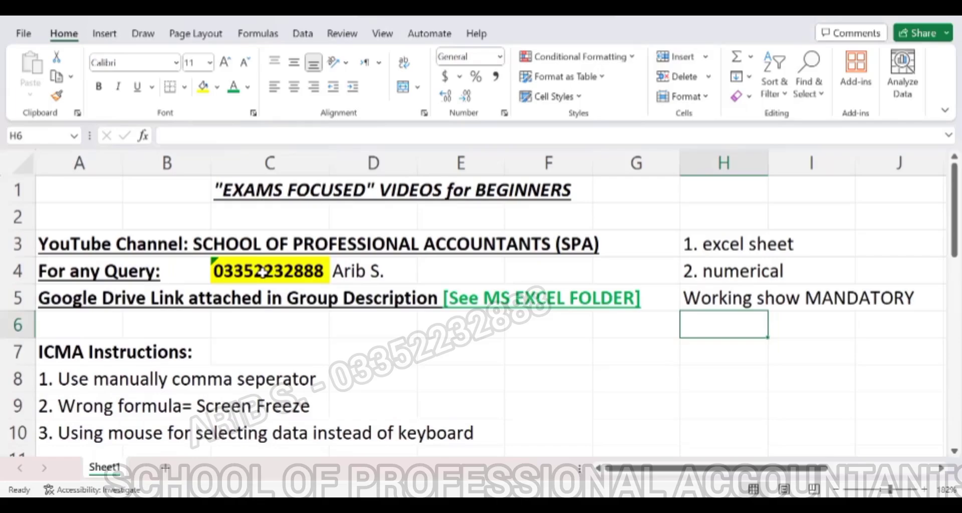
Look over the ICMA Instructions block in rows 7 to 10 and return to cell A1
{"action": "key", "text": "Down"}
{"action": "key", "text": "Down"}
{"action": "key", "text": "Left"}
{"action": "key", "text": "Left"}
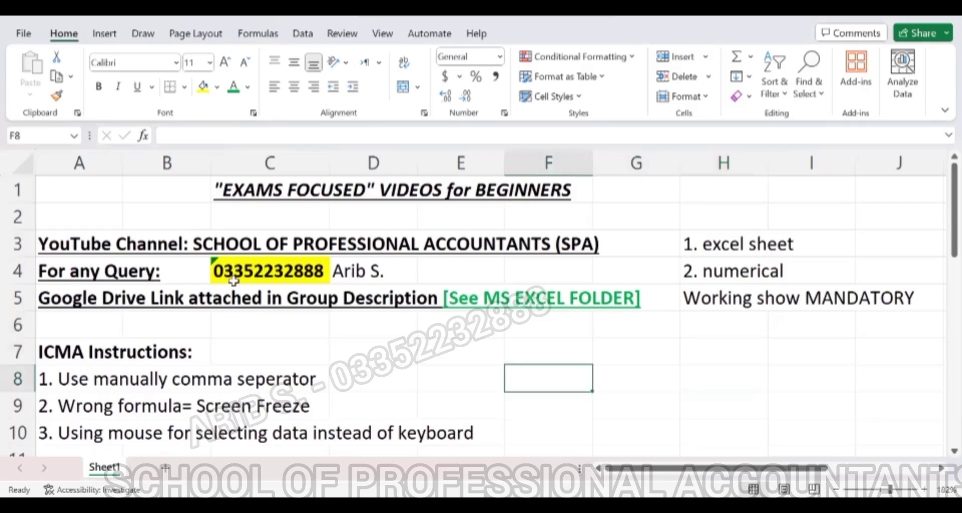
{"action": "key", "text": "Up"}
{"action": "key", "text": "Left"}
{"action": "key", "text": "Left"}
{"action": "key", "text": "Left"}
{"action": "key", "text": "Left"}
{"action": "key", "text": "Left"}
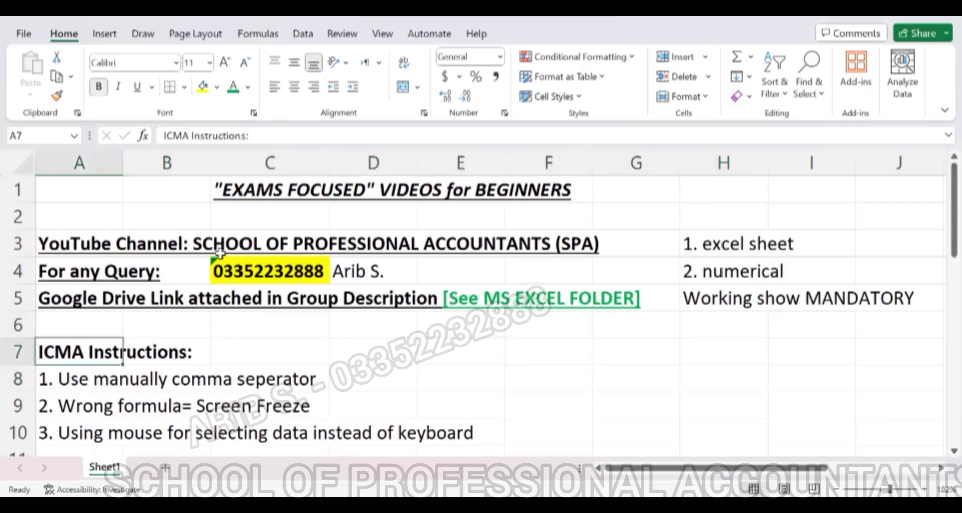
{"action": "key", "text": "Down"}
{"action": "key", "text": "Down"}
{"action": "key", "text": "Down"}
{"action": "key", "text": "Down"}
{"action": "key", "text": "Down"}
{"action": "key", "text": "Up"}
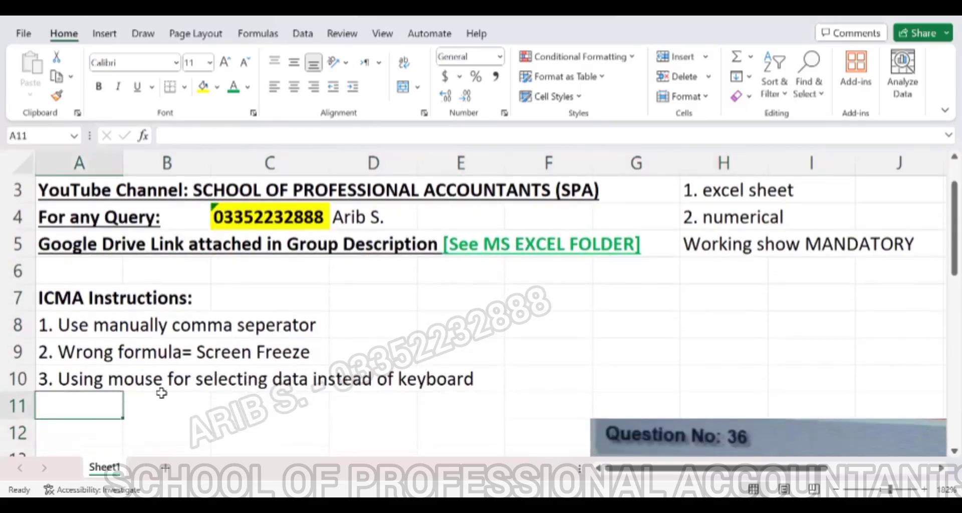
{"action": "key", "text": "Up"}
{"action": "key", "text": "Up"}
{"action": "key", "text": "Up"}
{"action": "key", "text": "Up"}
{"action": "key", "text": "Up"}
{"action": "key", "text": "Up"}
{"action": "key", "text": "Up"}
{"action": "key", "text": "Up"}
{"action": "key", "text": "Up"}
{"action": "key", "text": "Up"}
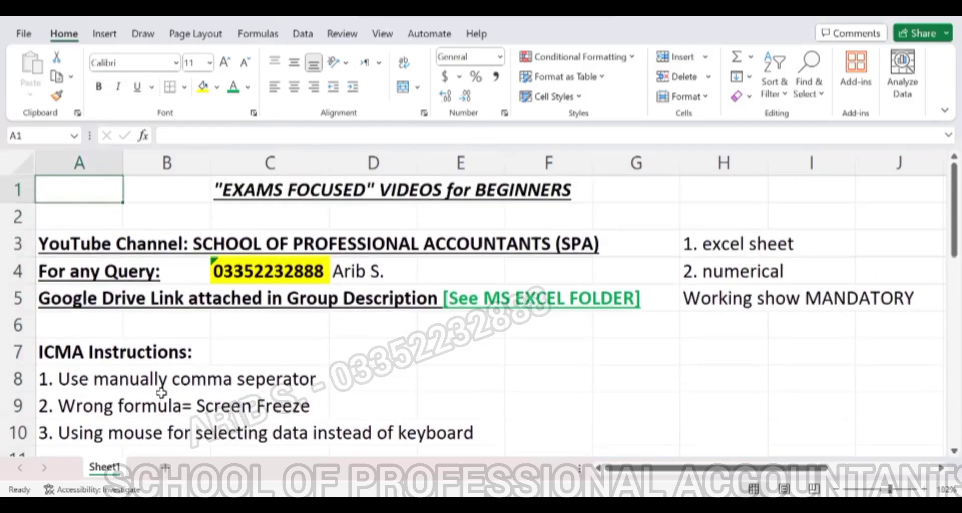
Apply all borders to the ICMA Instructions block in A7:E10
{"action": "key", "text": "Down"}
{"action": "key", "text": "Down"}
{"action": "key", "text": "Down"}
{"action": "key", "text": "Down"}
{"action": "key", "text": "Down"}
{"action": "key", "text": "Down"}
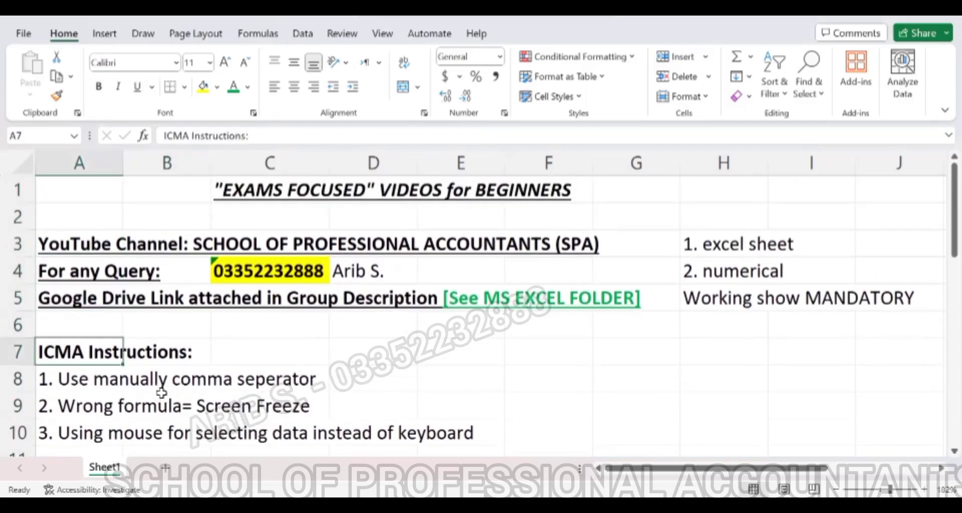
{"action": "key", "text": "shift+Down"}
{"action": "key", "text": "shift+Down"}
{"action": "key", "text": "shift+Down"}
{"action": "key", "text": "shift+Right"}
{"action": "key", "text": "shift+Right"}
{"action": "key", "text": "shift+Right"}
{"action": "key", "text": "shift+Right"}
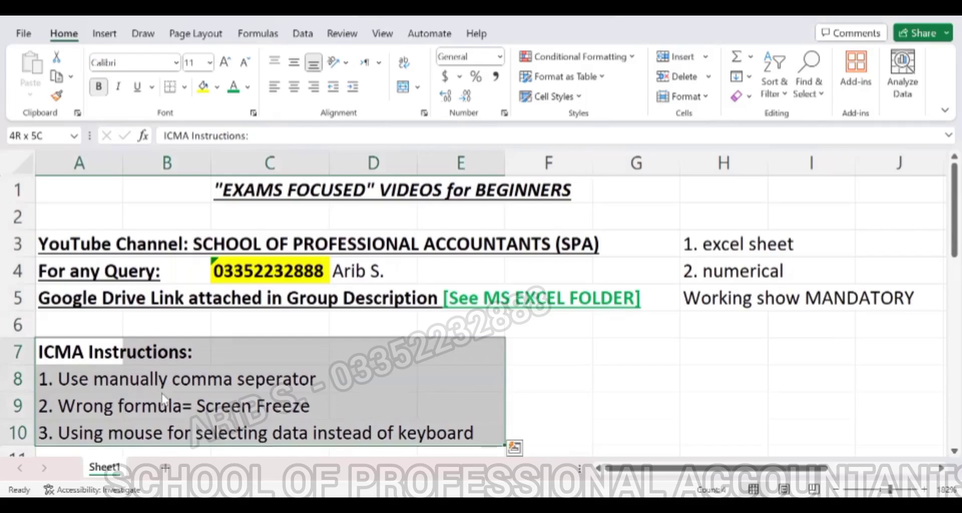
{"action": "key", "text": "Right"}
{"action": "key", "text": "Right"}
{"action": "key", "text": "Right"}
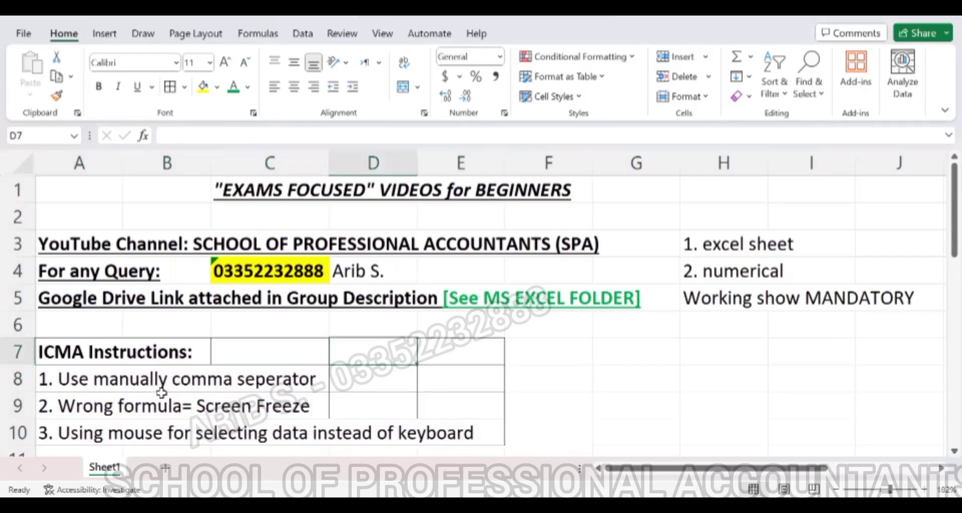
Examine the first ICMA instruction in row 8 about using the comma separator manually
{"action": "key", "text": "Left"}
{"action": "key", "text": "Down"}
{"action": "key", "text": "Left"}
{"action": "key", "text": "Left"}
{"action": "key", "text": "Right"}
{"action": "key", "text": "Right"}
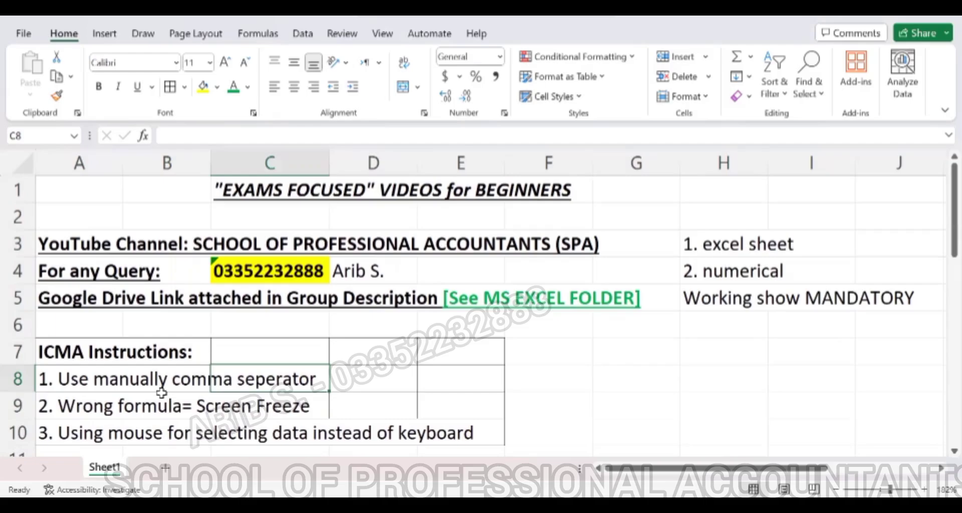
{"action": "key", "text": "shift+Right"}
{"action": "key", "text": "shift+Left"}
Examine the second ICMA instruction in row 9 about wrong formulas and go on to the third instruction in A10
{"action": "key", "text": "Down"}
{"action": "key", "text": "Left"}
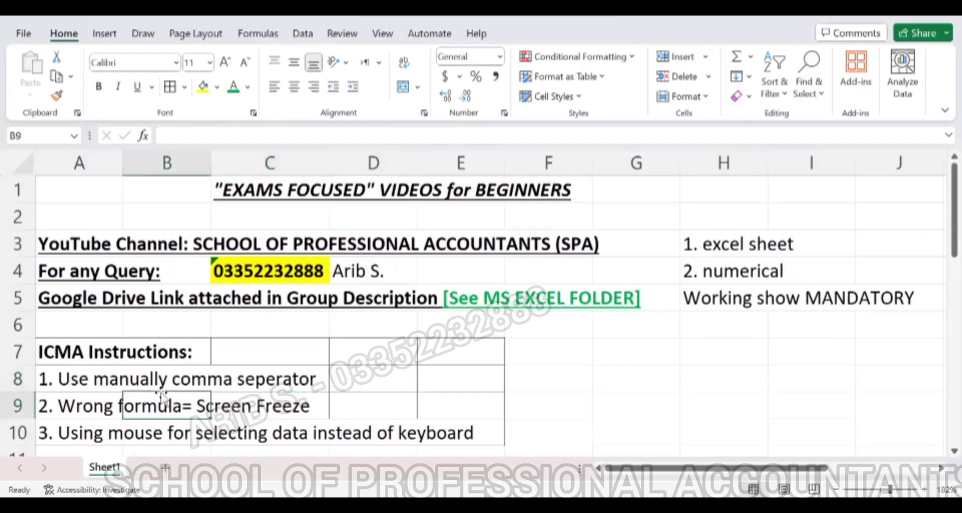
{"action": "key", "text": "Left"}
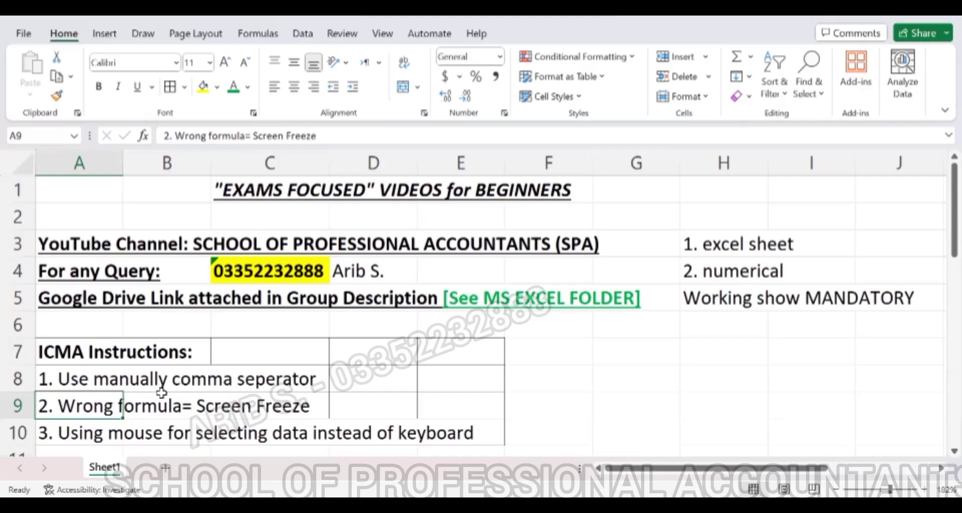
{"action": "key", "text": "Right"}
{"action": "key", "text": "Left"}
{"action": "key", "text": "Down"}
{"action": "key", "text": "Up"}
{"action": "key", "text": "Right"}
{"action": "key", "text": "Right"}
{"action": "key", "text": "Right"}
{"action": "key", "text": "Right"}
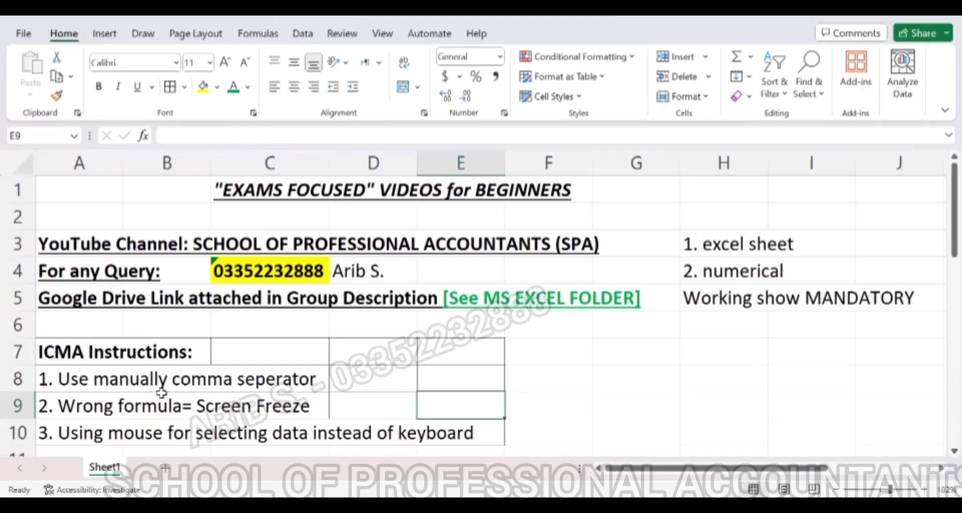
{"action": "key", "text": "Left"}
{"action": "key", "text": "Left"}
{"action": "key", "text": "Left"}
{"action": "key", "text": "Left"}
{"action": "key", "text": "Down"}
{"action": "key", "text": "Up"}
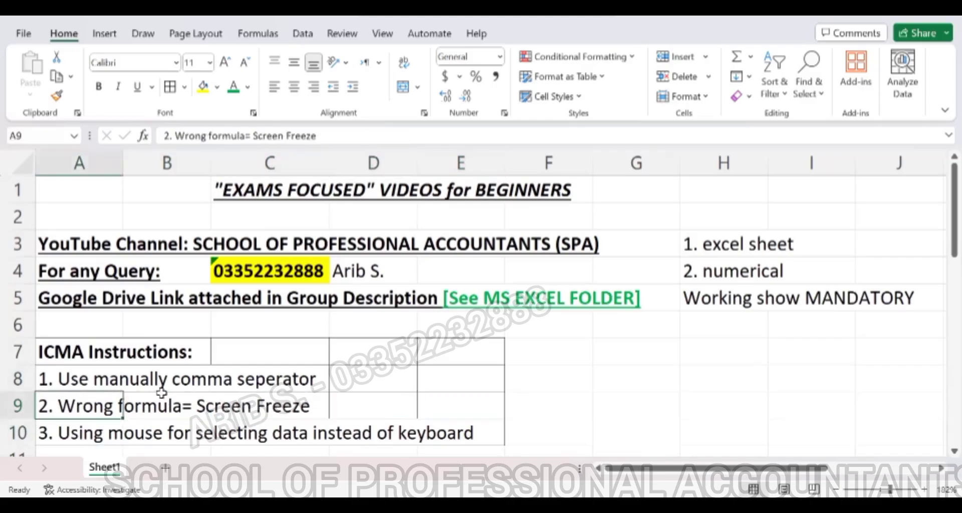
{"action": "key", "text": "Down"}
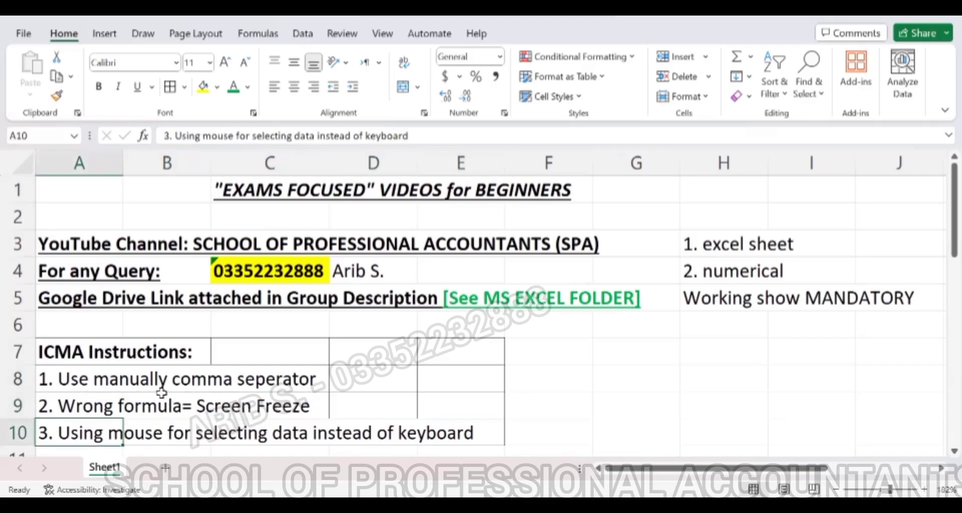